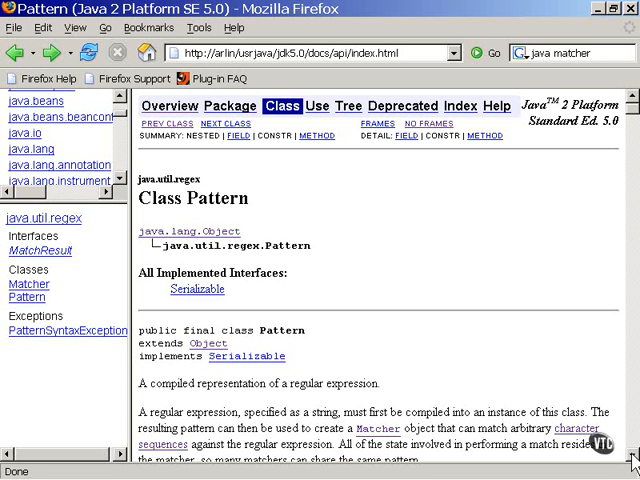
- Scroll the Pattern page down to the Characters table of the regex constructs summary
left_click(633, 458)
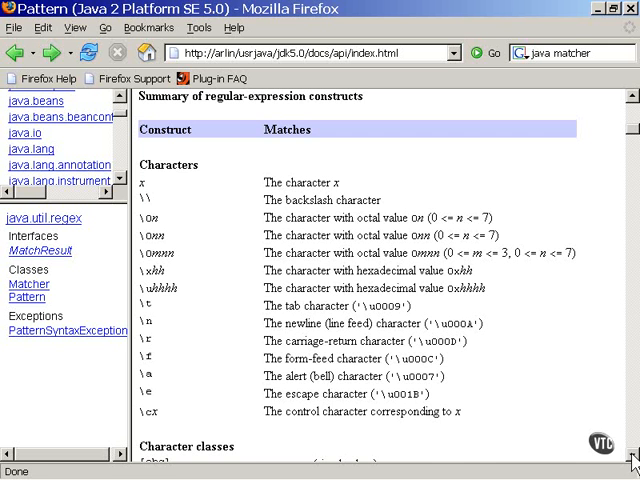
- Scroll down to the Character classes and Predefined character classes tables
left_click(632, 458)
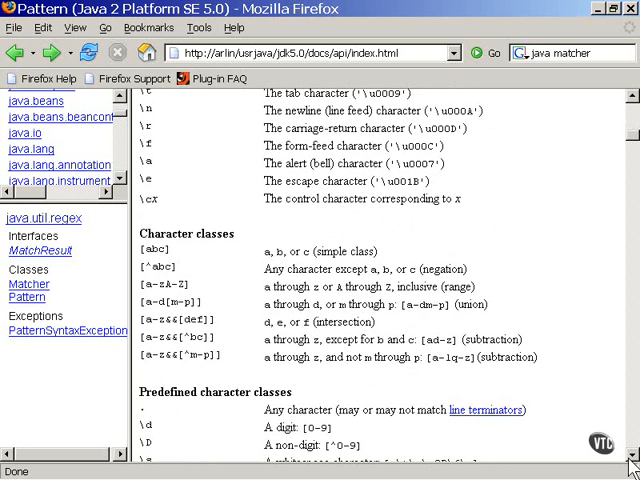
left_click(632, 458)
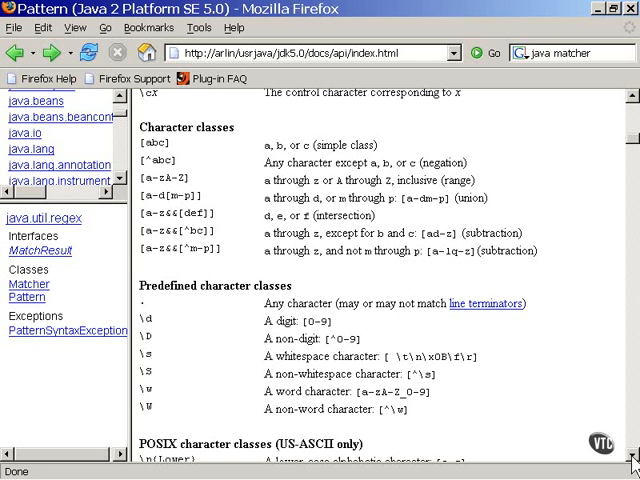
- Scroll past the POSIX and java.lang.Character classes toward Boundary matchers and Greedy quantifiers
left_click(632, 456)
left_click(632, 456)
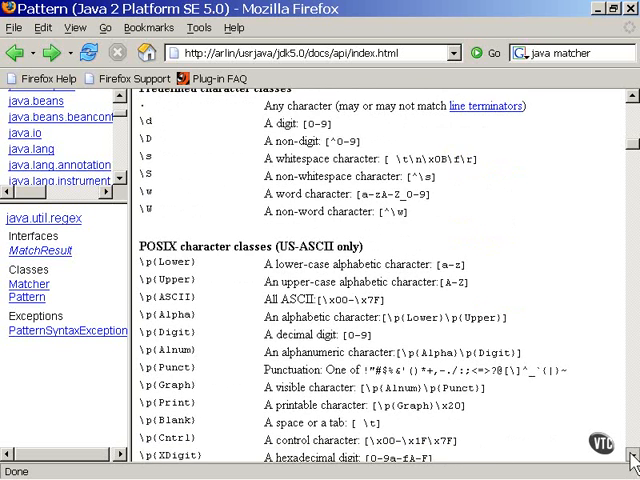
left_click(632, 456)
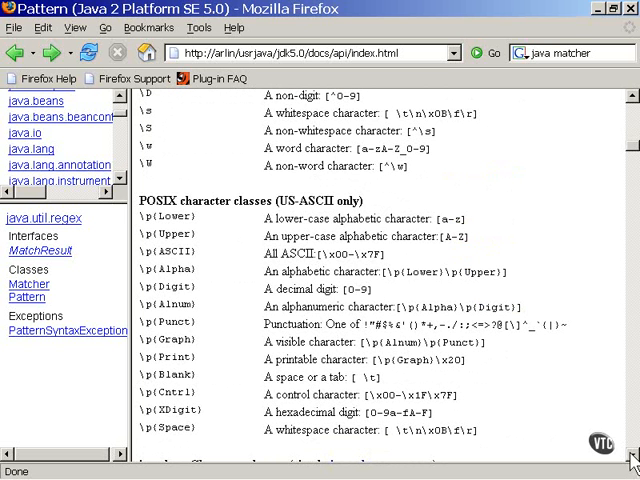
left_click(632, 458)
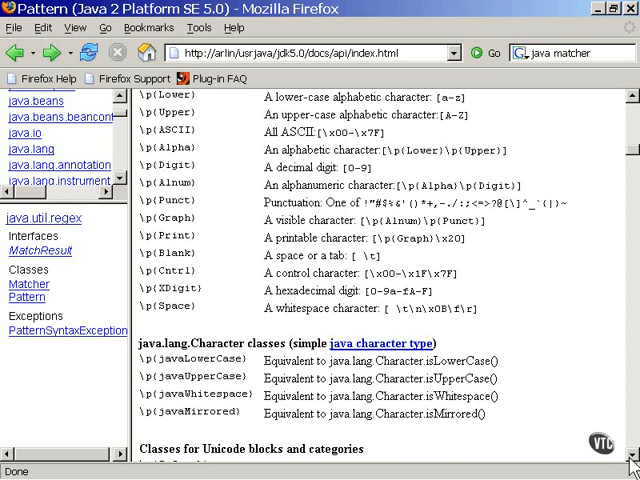
left_click_drag(631, 458, 631, 458)
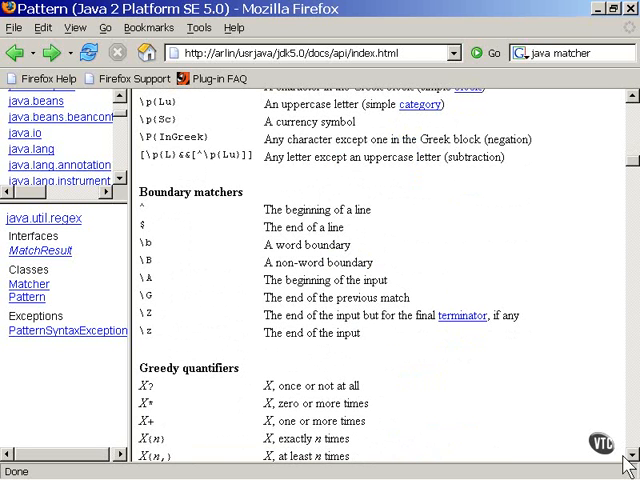
- Scroll through Greedy, Reluctant and Possessive quantifiers to Logical operators and Back references
left_click(630, 462)
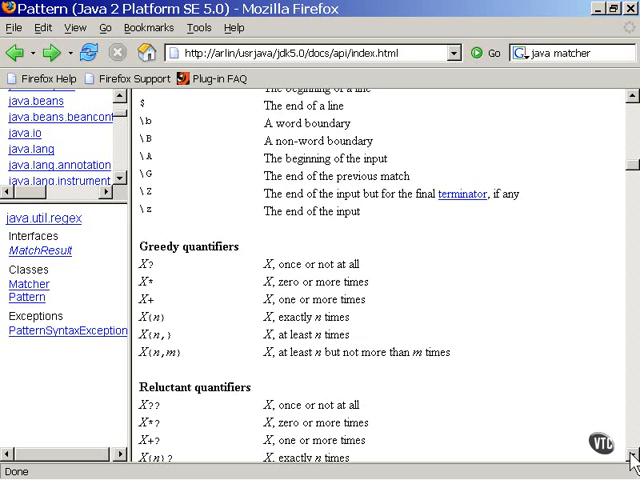
left_click(632, 460)
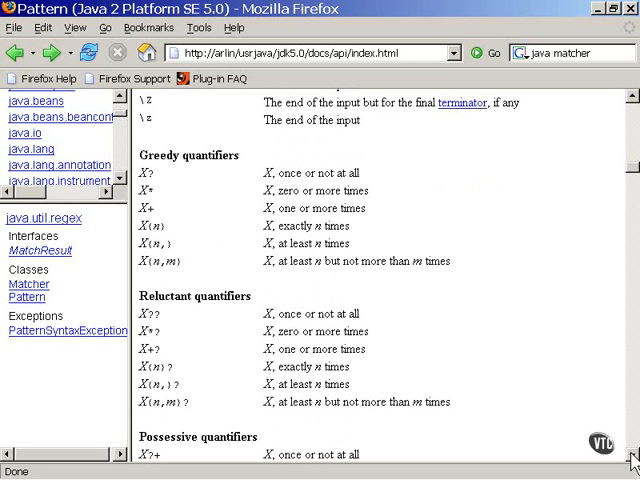
left_click(632, 458)
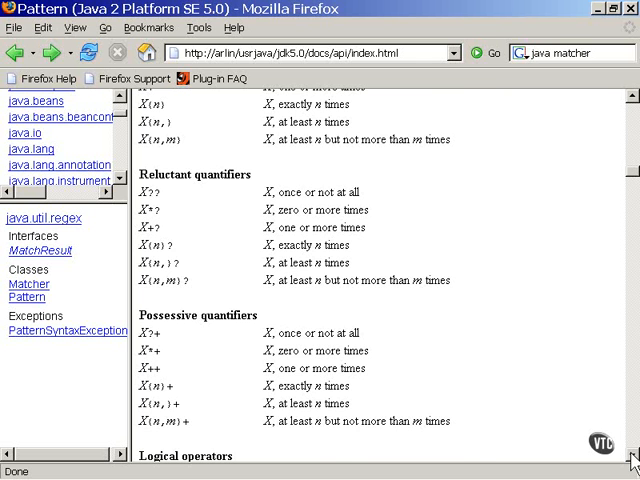
left_click(633, 458)
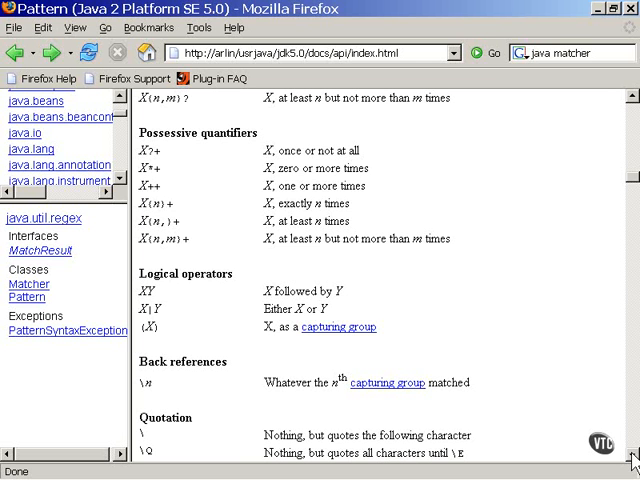
- Scroll down through Quotation to the full Special constructs list at the summary's end
left_click(633, 458)
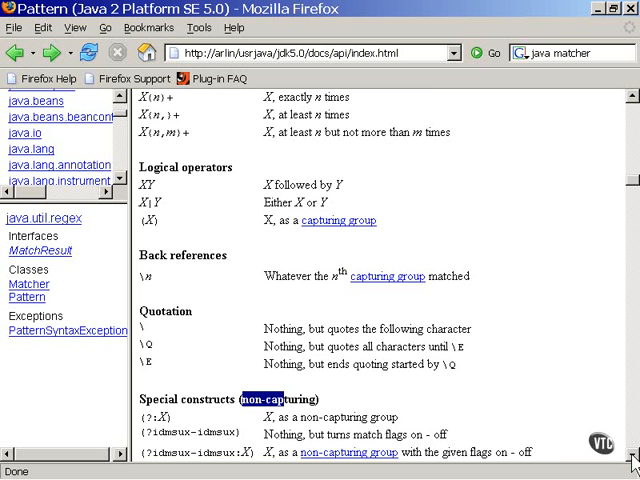
left_click(633, 456)
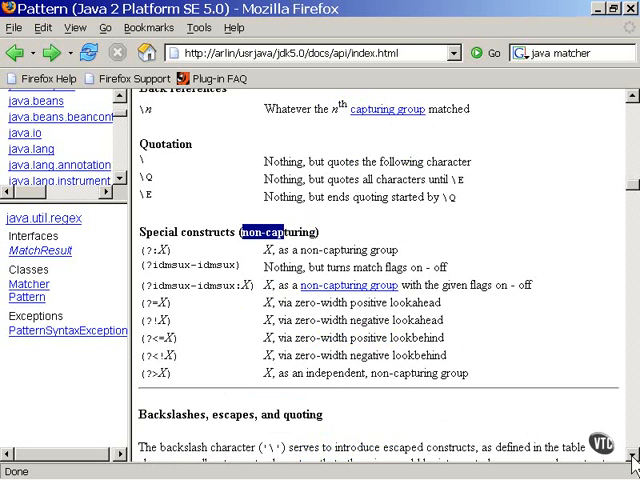
left_click_drag(632, 183, 632, 95)
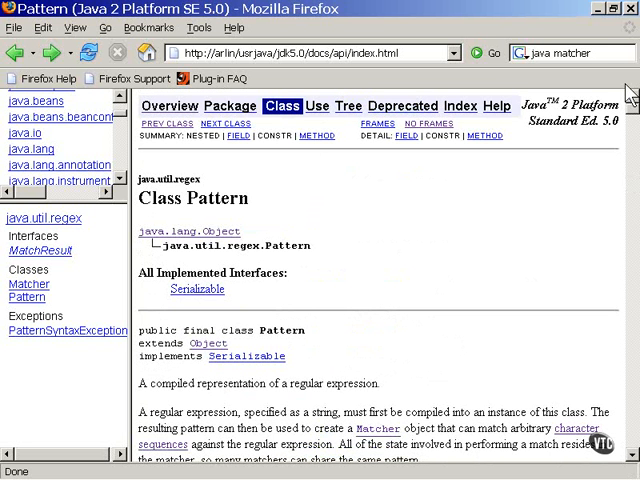